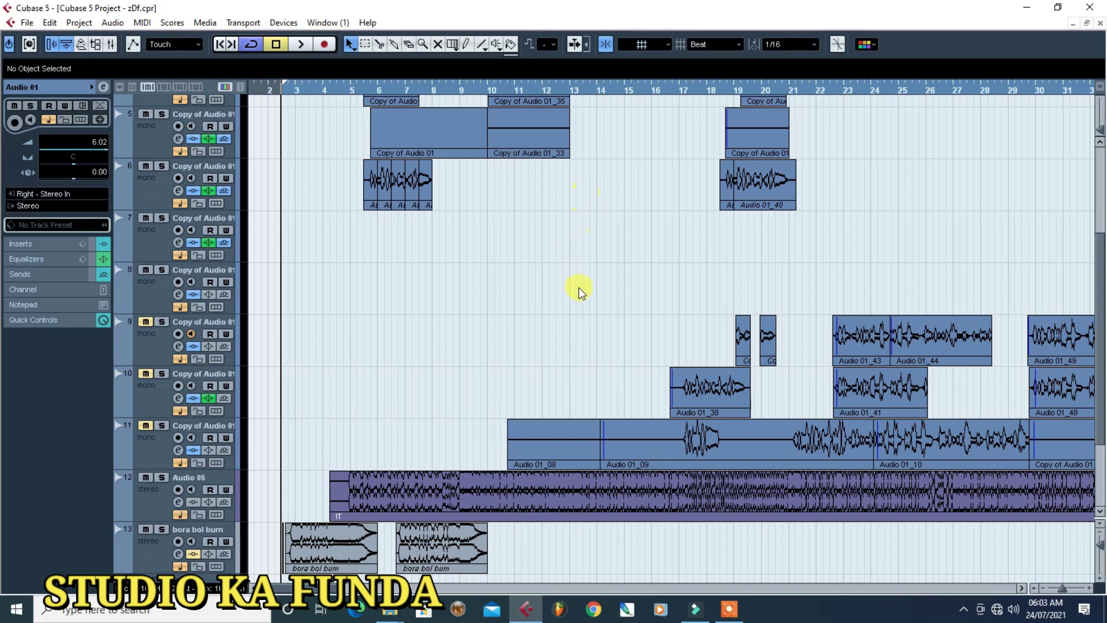
# Step: Play the vocal clips on the upper tracks from just before bar 16
pyautogui.scroll(4, 579, 290)
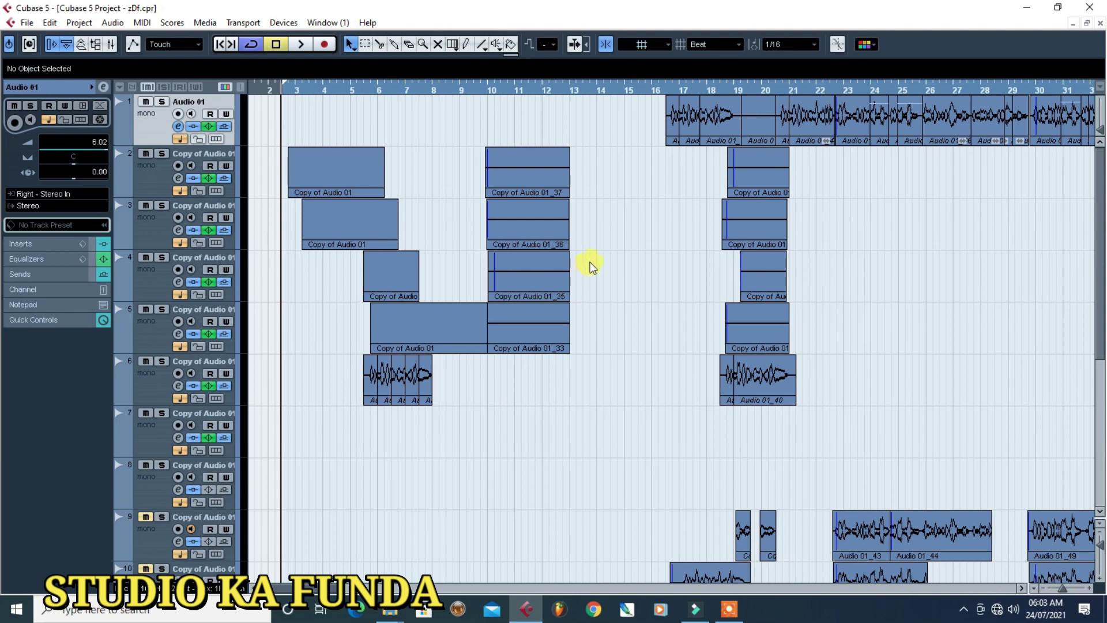
pyautogui.click(652, 84)
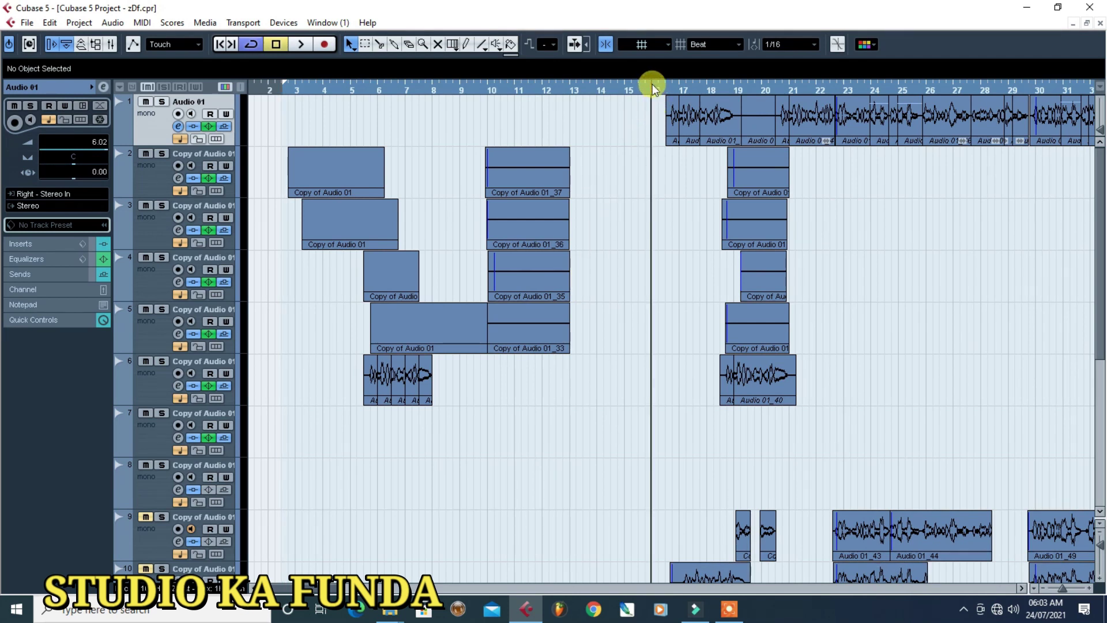
pyautogui.press('space')
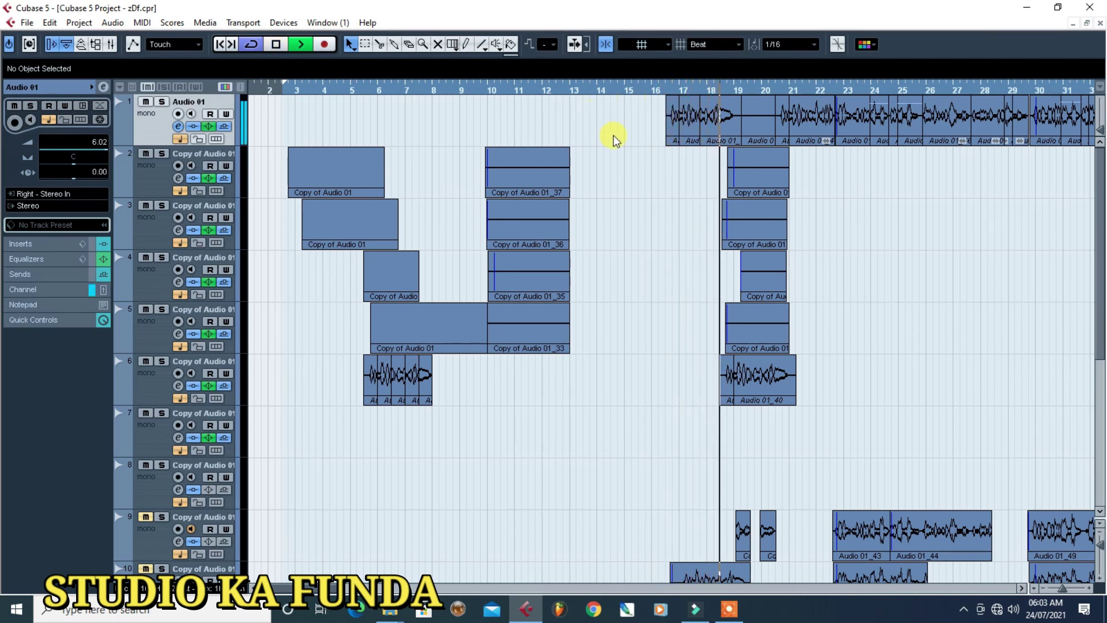
pyautogui.press('space')
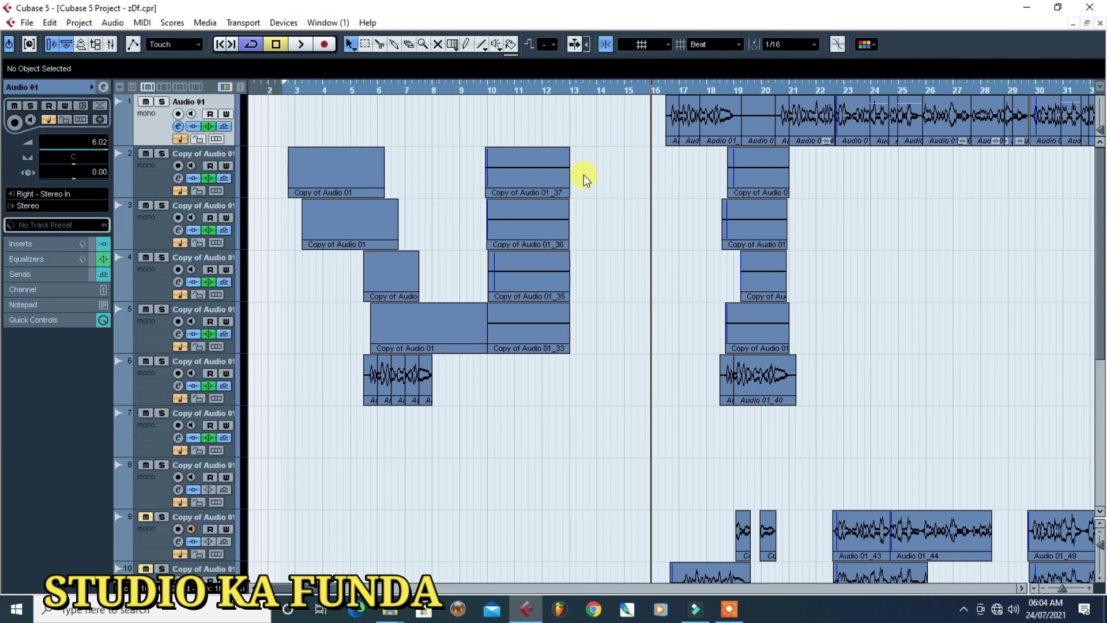
# Step: Inspect the lower tracks and play the project briefly from bar 3, where the first bora bol bum clip lies
pyautogui.press('g')
pyautogui.press('g')
pyautogui.press('g')
pyautogui.scroll(-5, 542, 213)
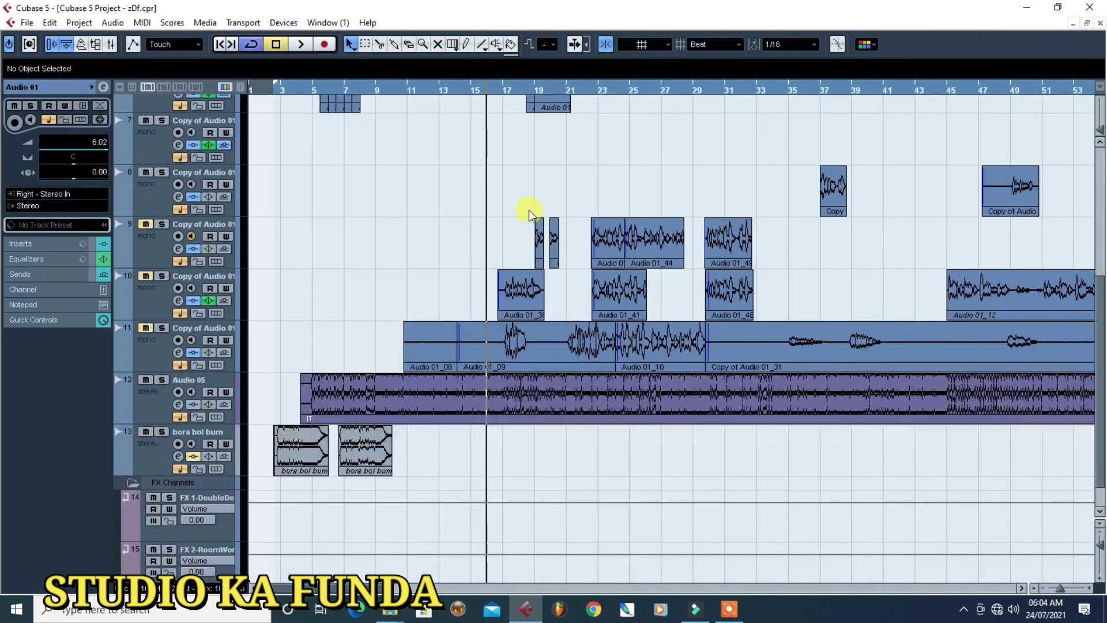
pyautogui.moveTo(286, 87); pyautogui.dragTo(279, 118)
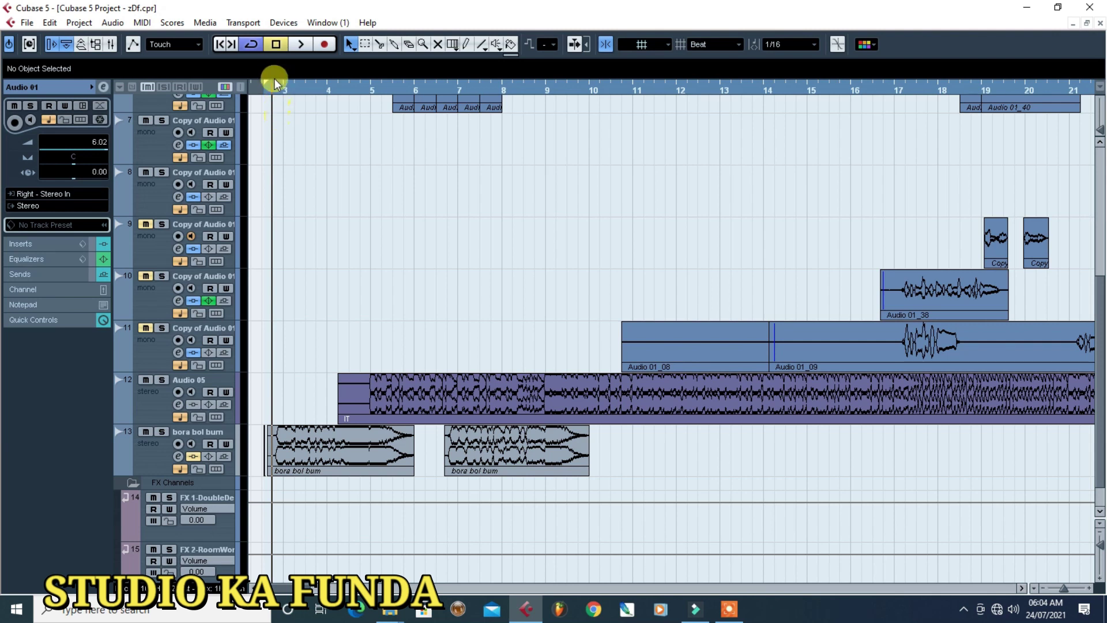
pyautogui.click(282, 90)
pyautogui.press('space')
pyautogui.press('space')
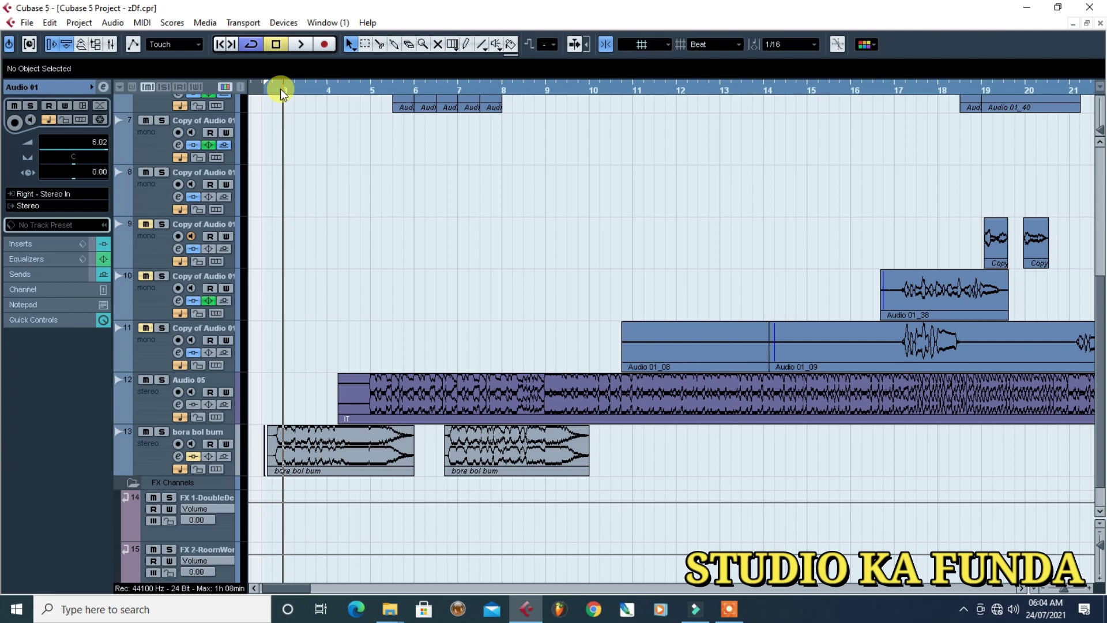
# Step: Play the project from bar 15 to hear the lead-in to the Audio 01 vocal
pyautogui.scroll(5, 427, 210)
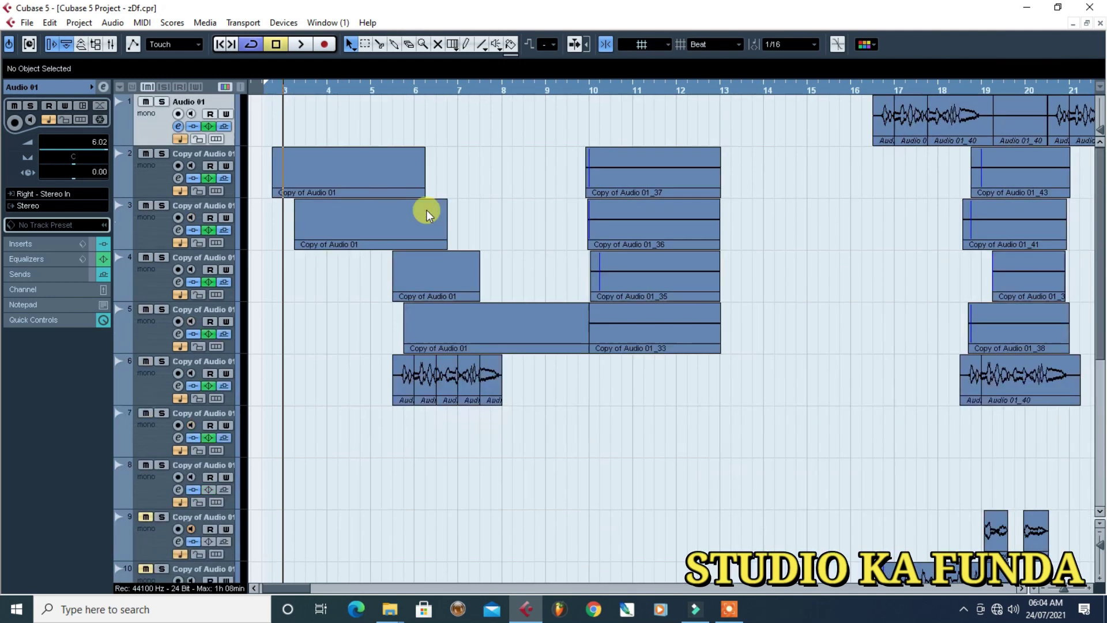
pyautogui.click(852, 90)
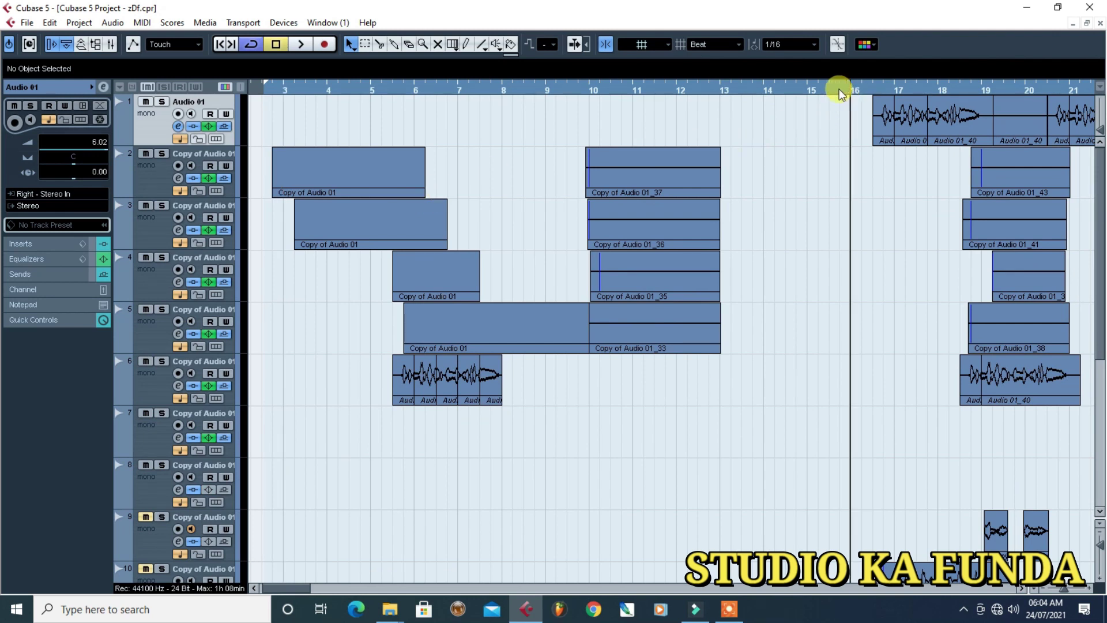
pyautogui.click(806, 89)
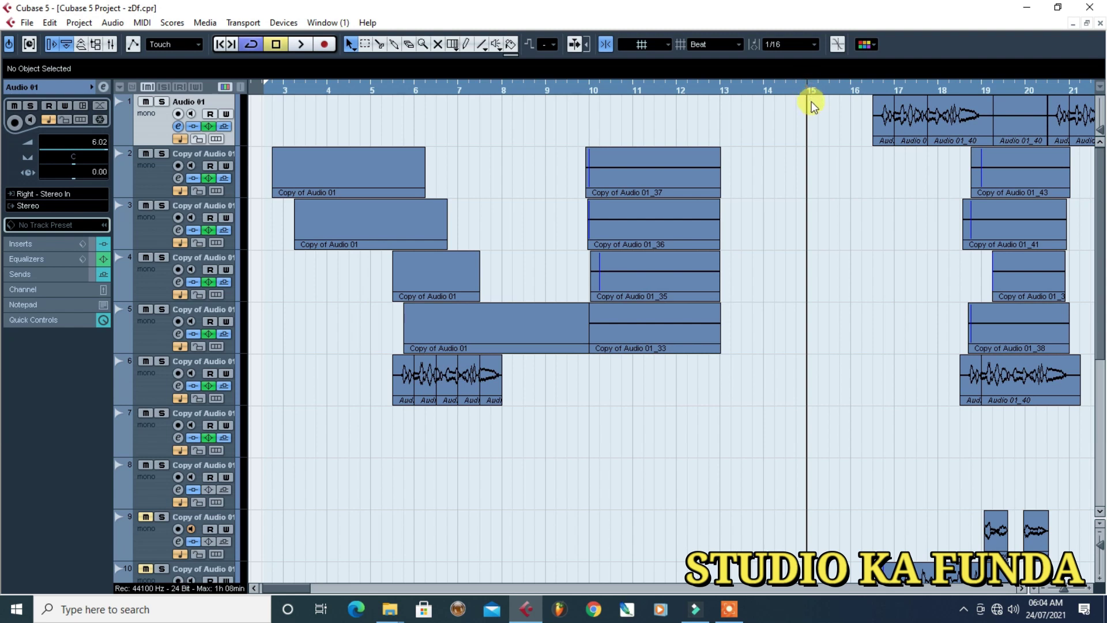
pyautogui.press('space')
pyautogui.press('space')
pyautogui.press('space')
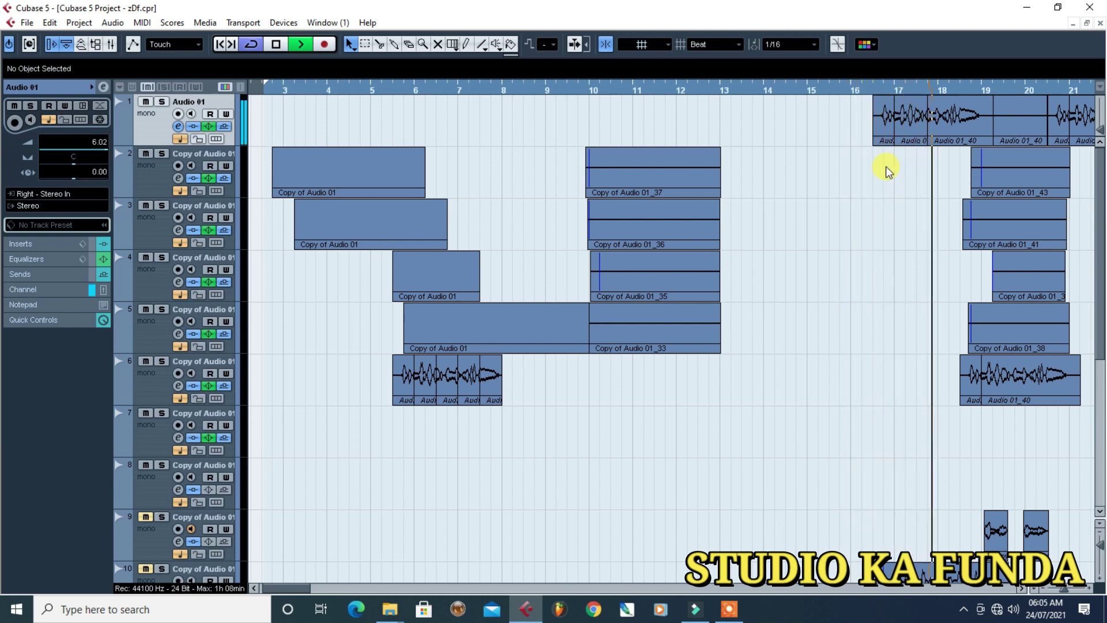
pyautogui.press('space')
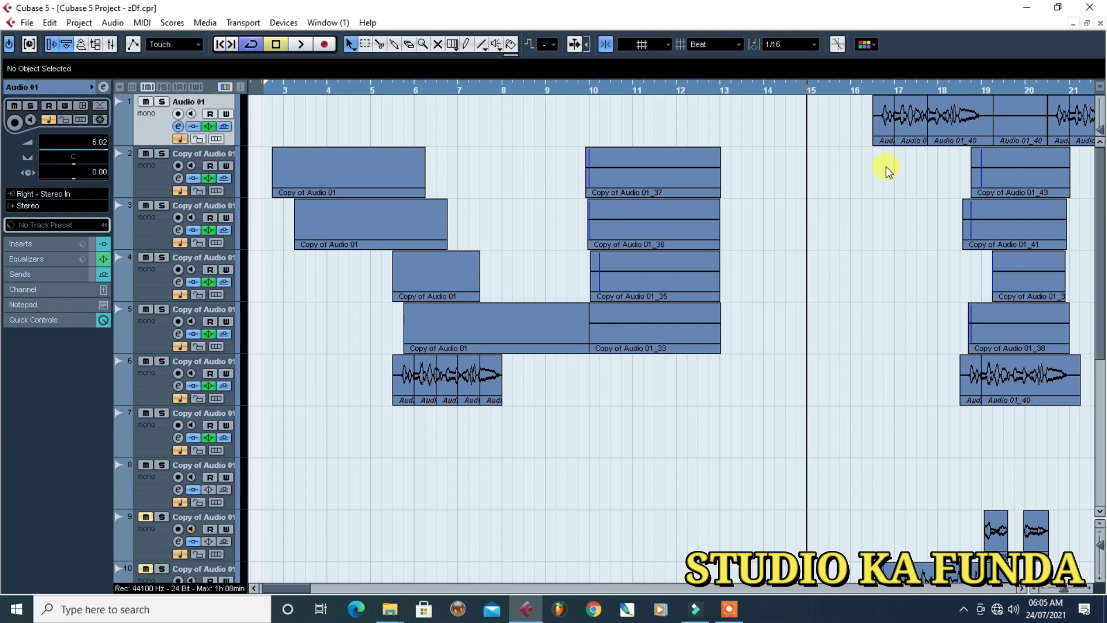
# Step: Play the vocal section from bar 16, skipping ahead to about bars 20.5 and 22.5
pyautogui.click(864, 89)
pyautogui.press('space')
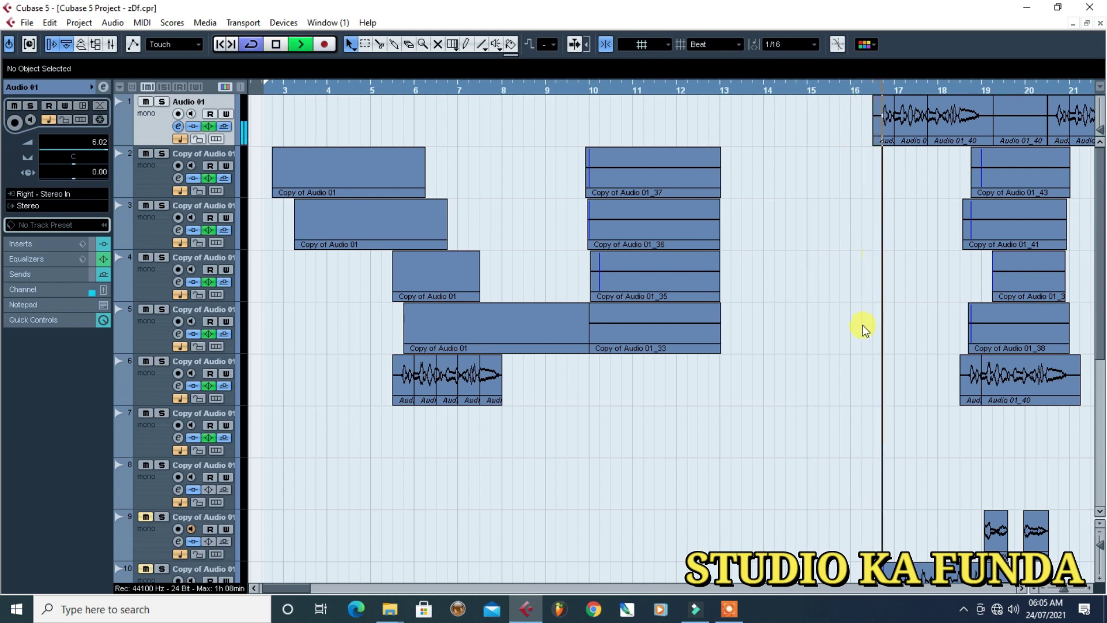
pyautogui.scroll(-6, 798, 324)
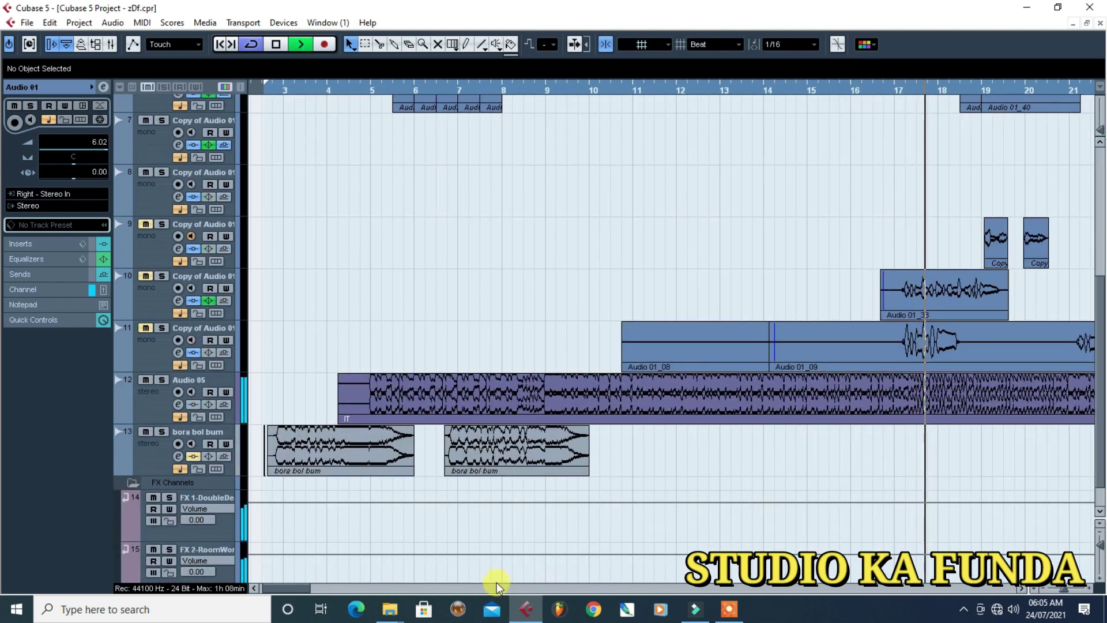
pyautogui.moveTo(293, 588); pyautogui.dragTo(341, 574)
pyautogui.scroll(6, 396, 488)
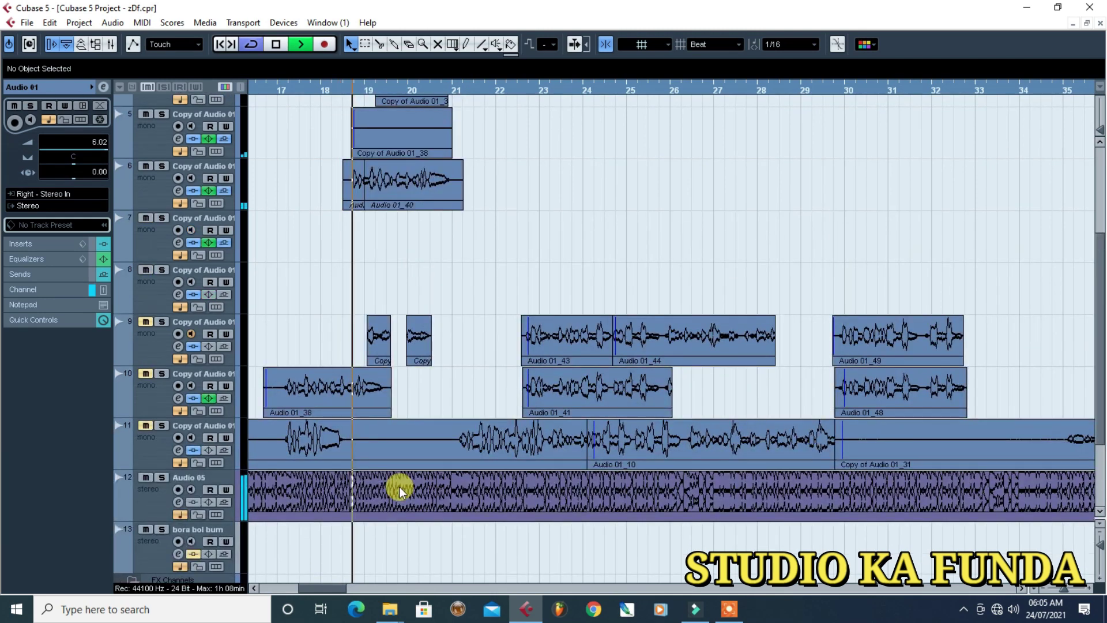
pyautogui.click(430, 86)
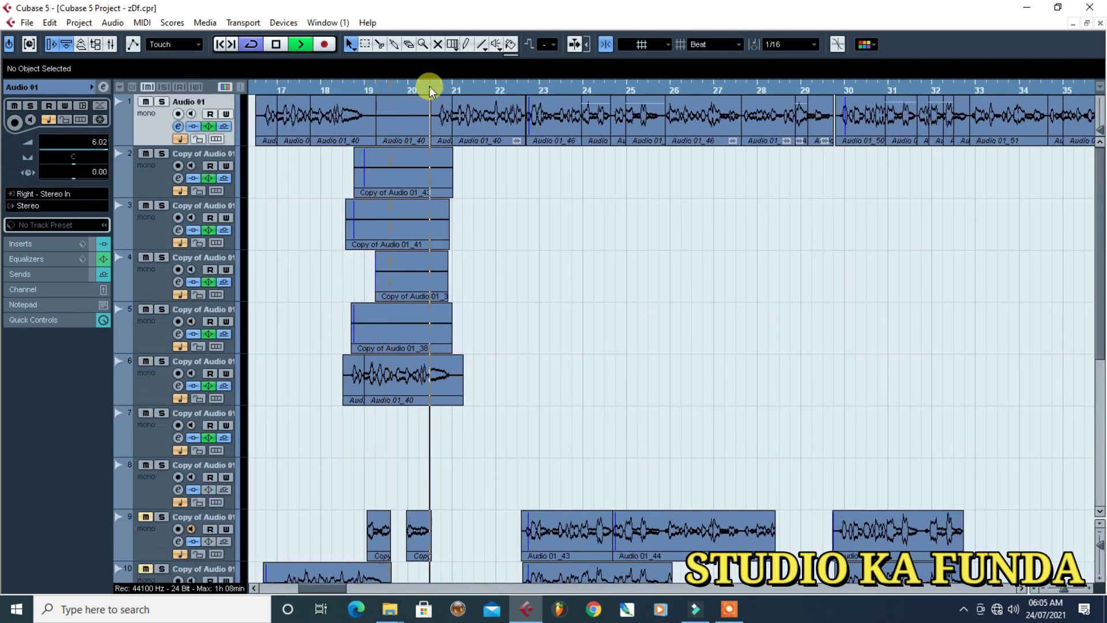
pyautogui.click(519, 85)
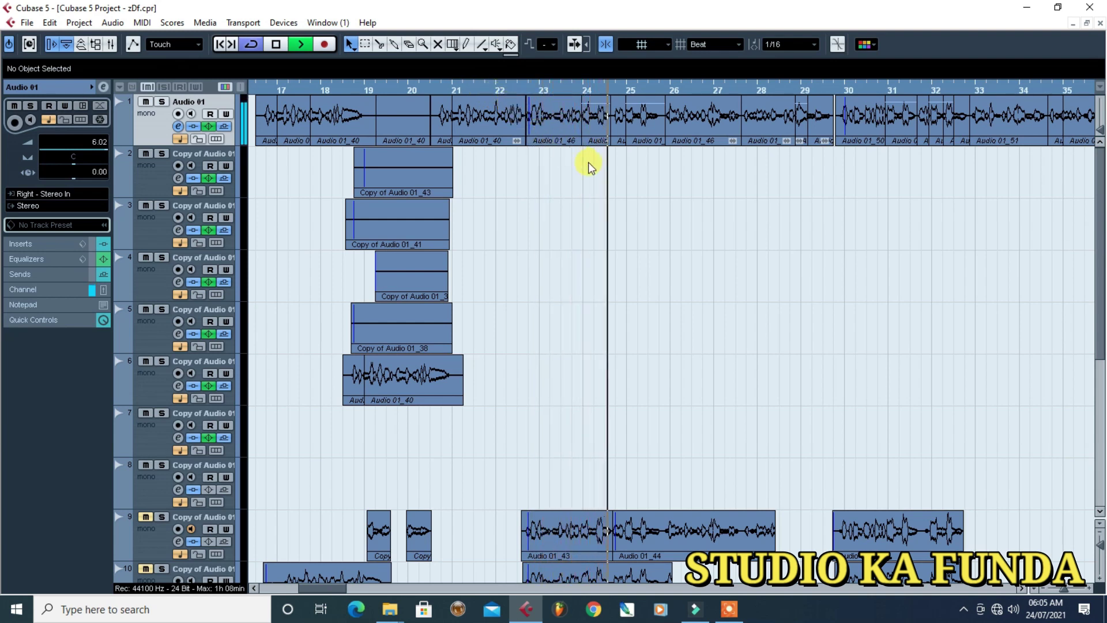
pyautogui.press('space')
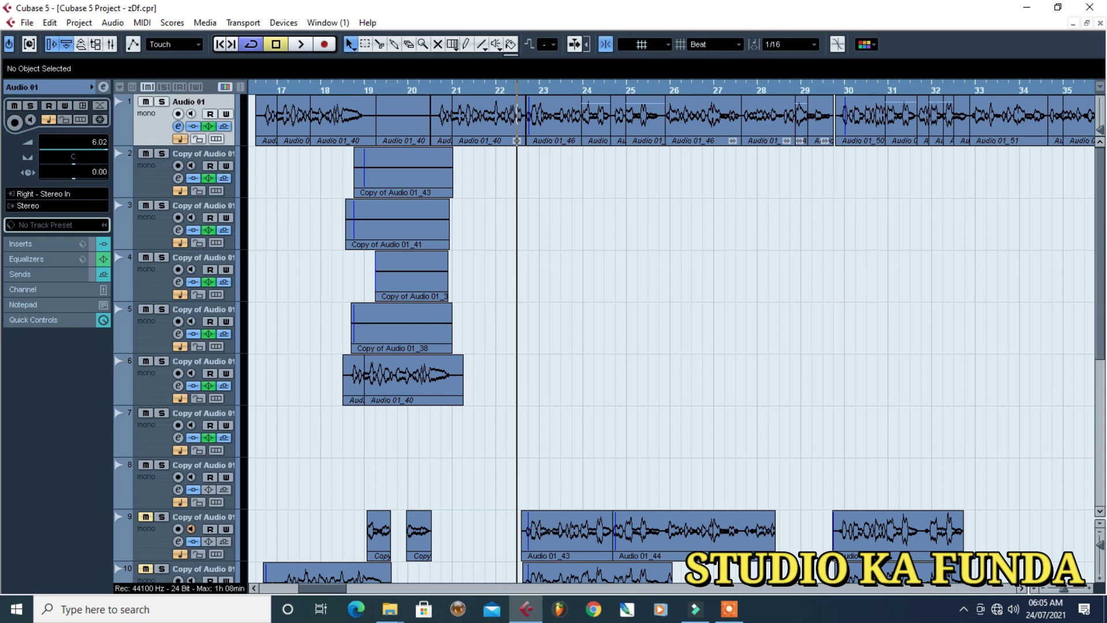
# Step: Open the Malta03 compressor in insert 6 of Audio 01 and move its window below that track's clips
pyautogui.moveTo(407, 134); pyautogui.dragTo(443, 159)
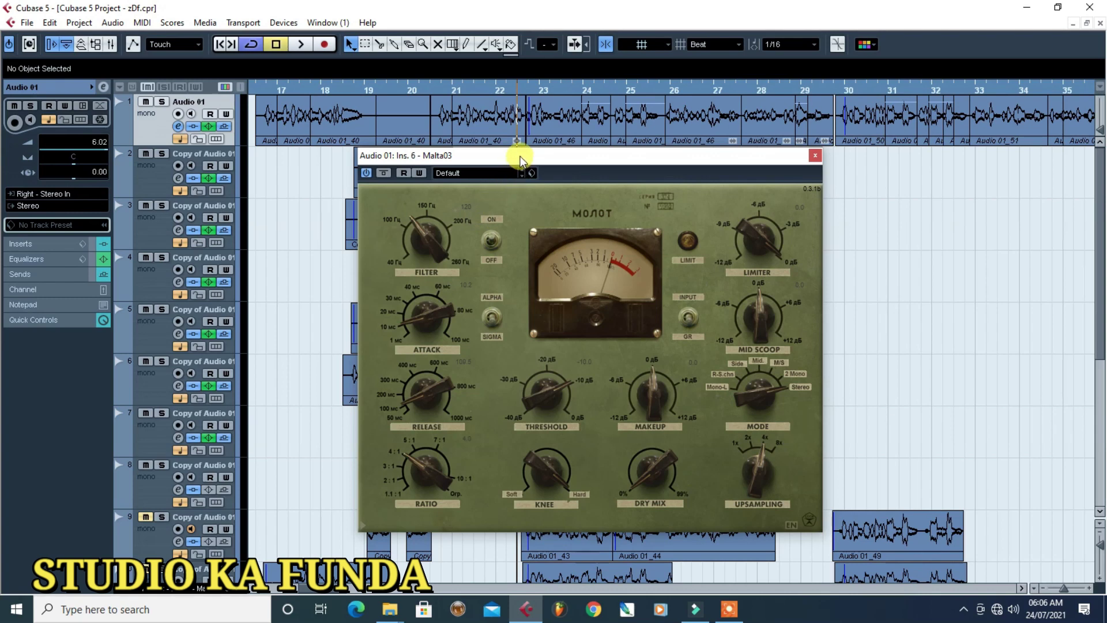
pyautogui.moveTo(520, 158); pyautogui.dragTo(552, 168)
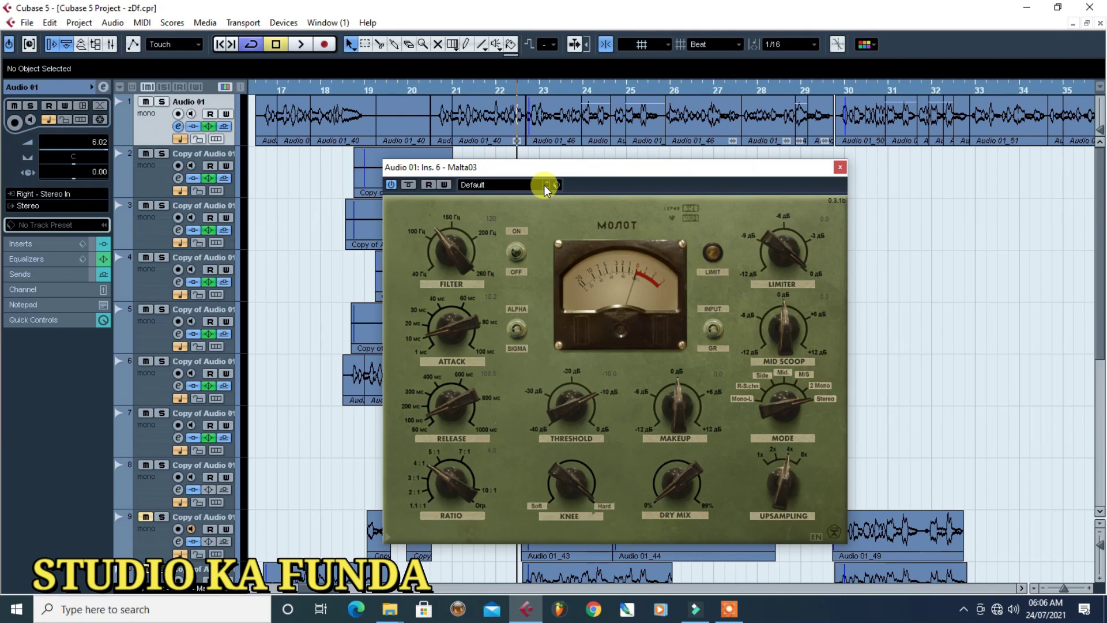
# Step: Play short passages from about bars 20.5, 22.5 and 21.5 with the Malta03 plug-in open
pyautogui.click(434, 86)
pyautogui.press('space')
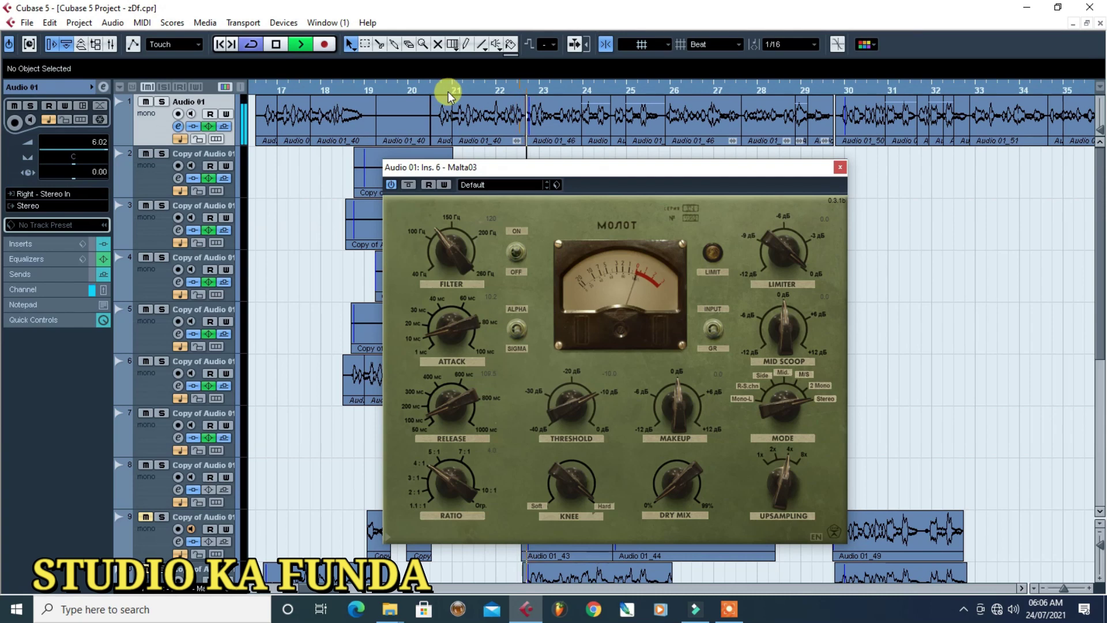
pyautogui.press('space')
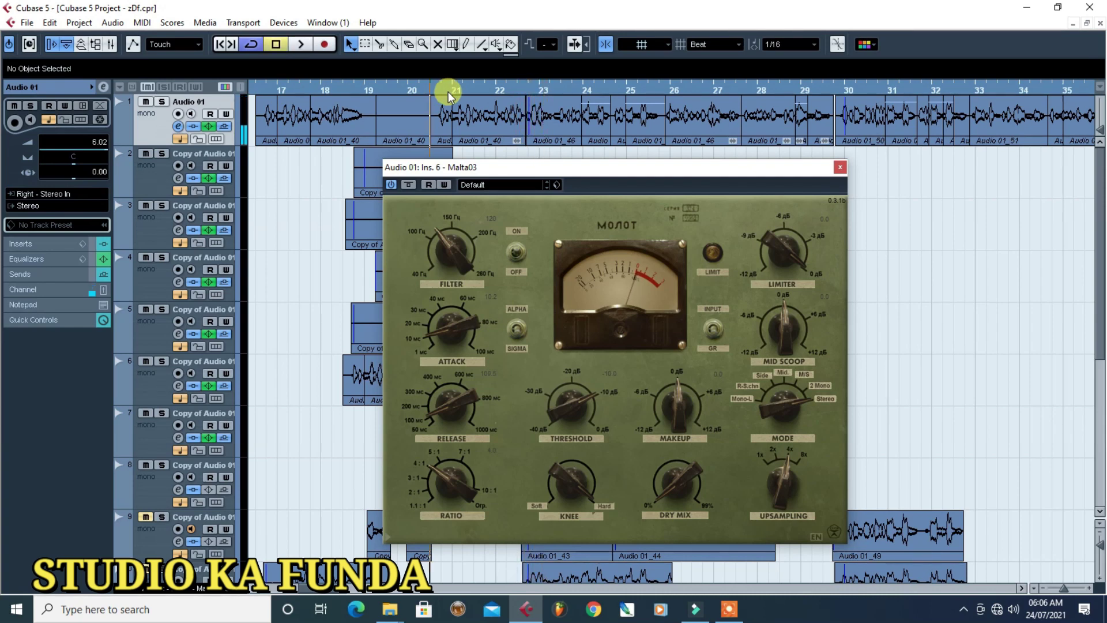
pyautogui.click(525, 86)
pyautogui.press('space')
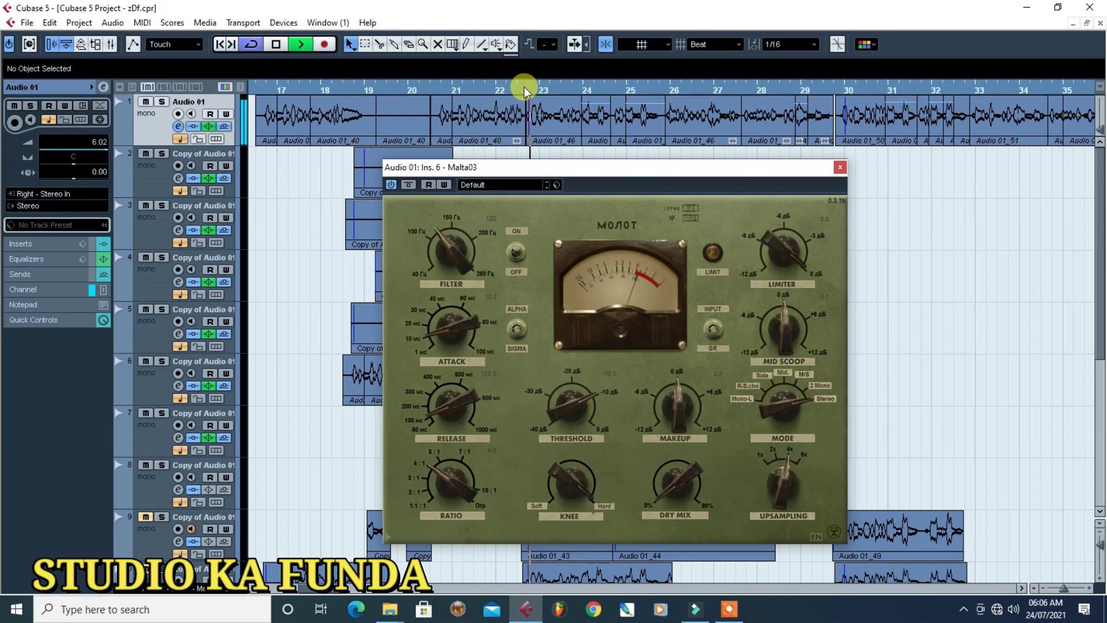
pyautogui.click(480, 89)
pyautogui.press('space')
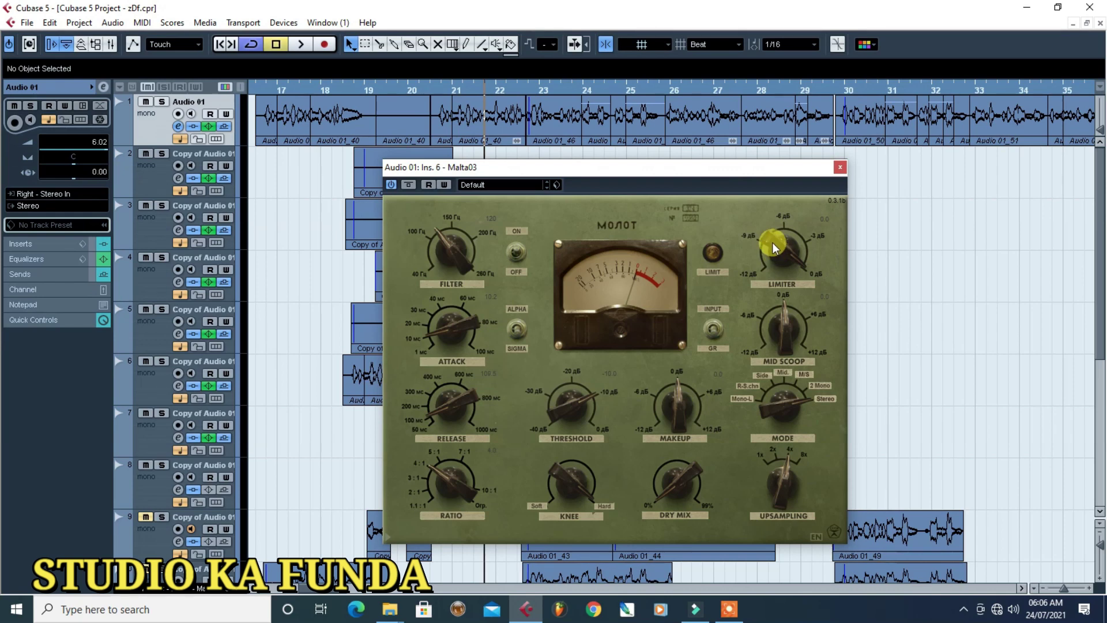
# Step: Set the Malta03 limiter to about -5.9 dB and play the project to check the limiting
pyautogui.moveTo(772, 242); pyautogui.dragTo(781, 277)
pyautogui.moveTo(781, 321); pyautogui.dragTo(783, 320)
pyautogui.press('space')
pyautogui.click(715, 256)
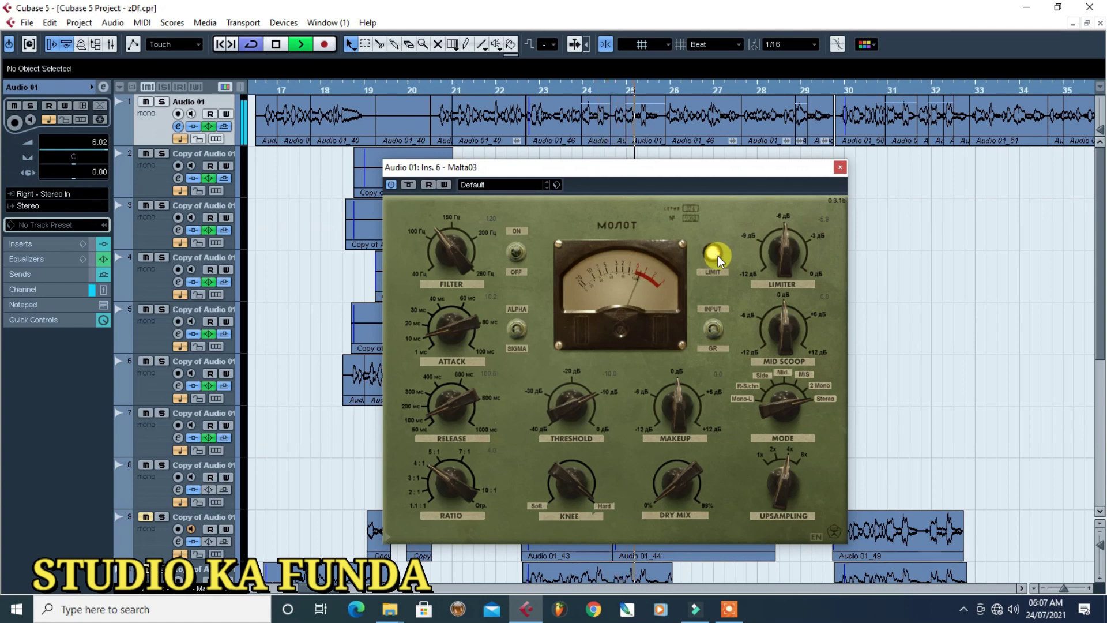
pyautogui.press('space')
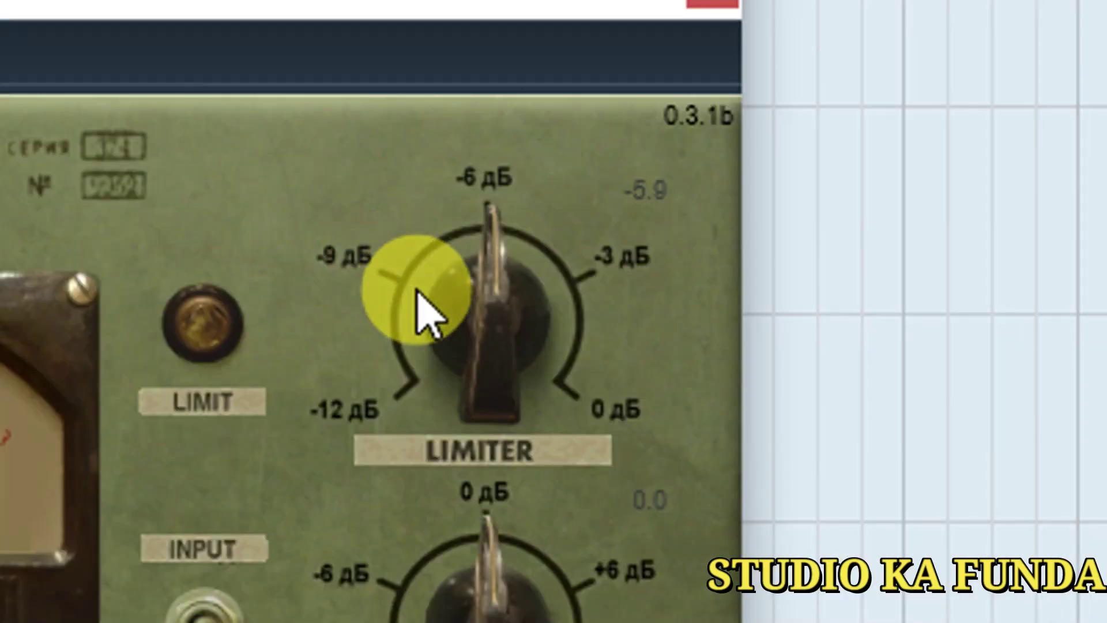
# Step: Try the limiter at 0 dB and about -3 dB, settle it at -6 dB, and play the project
pyautogui.moveTo(478, 354); pyautogui.dragTo(467, 0)
pyautogui.moveTo(468, 98); pyautogui.dragTo(447, 141)
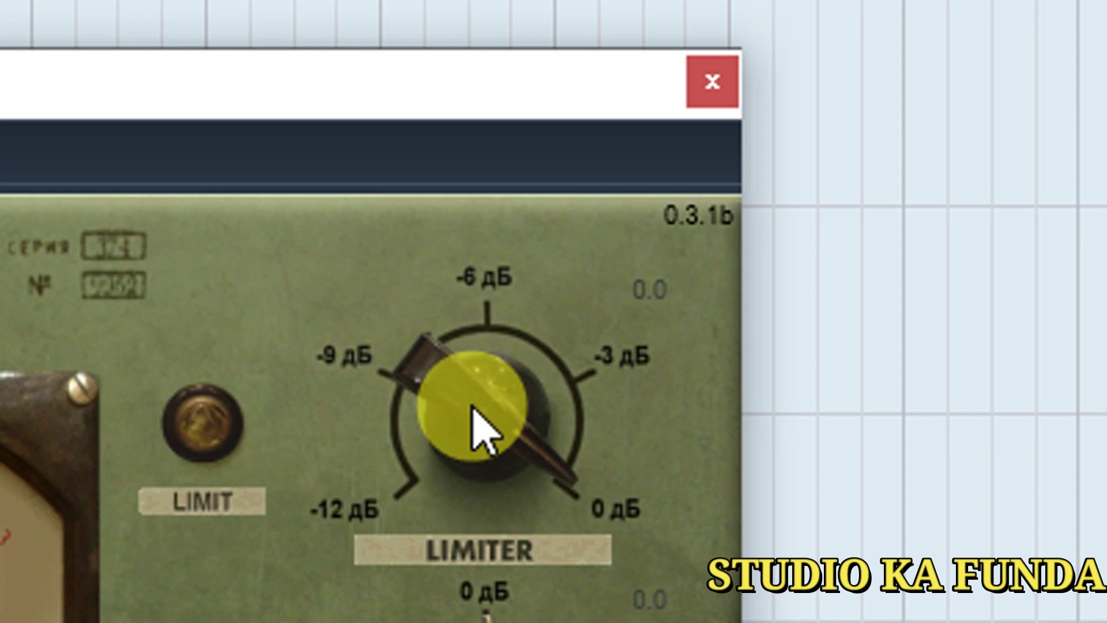
pyautogui.moveTo(474, 411); pyautogui.dragTo(514, 606)
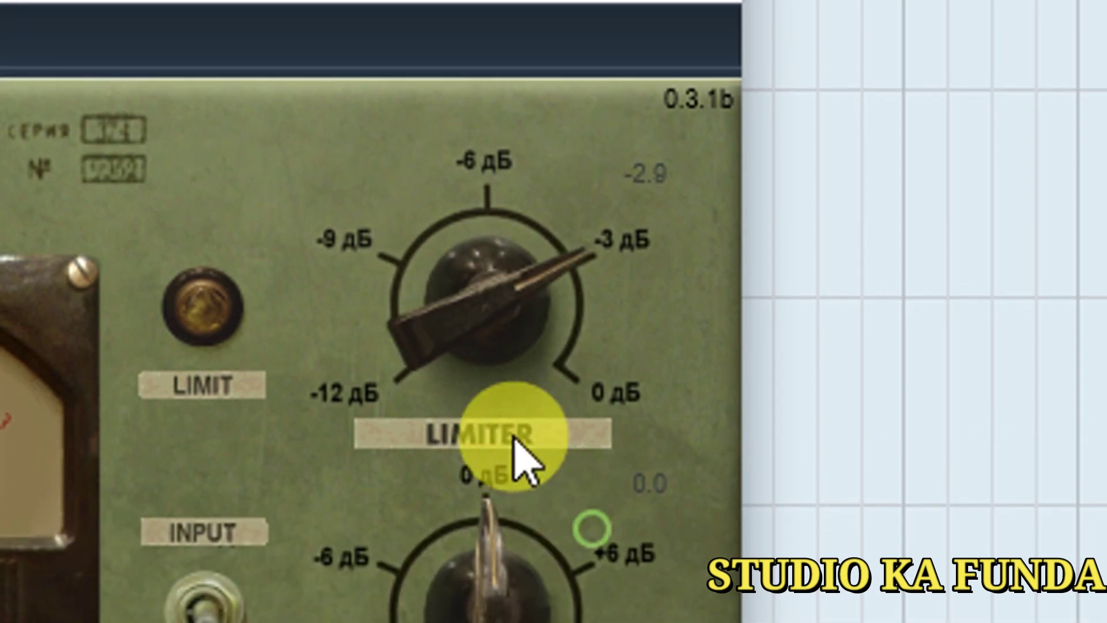
pyautogui.moveTo(432, 358); pyautogui.dragTo(519, 519)
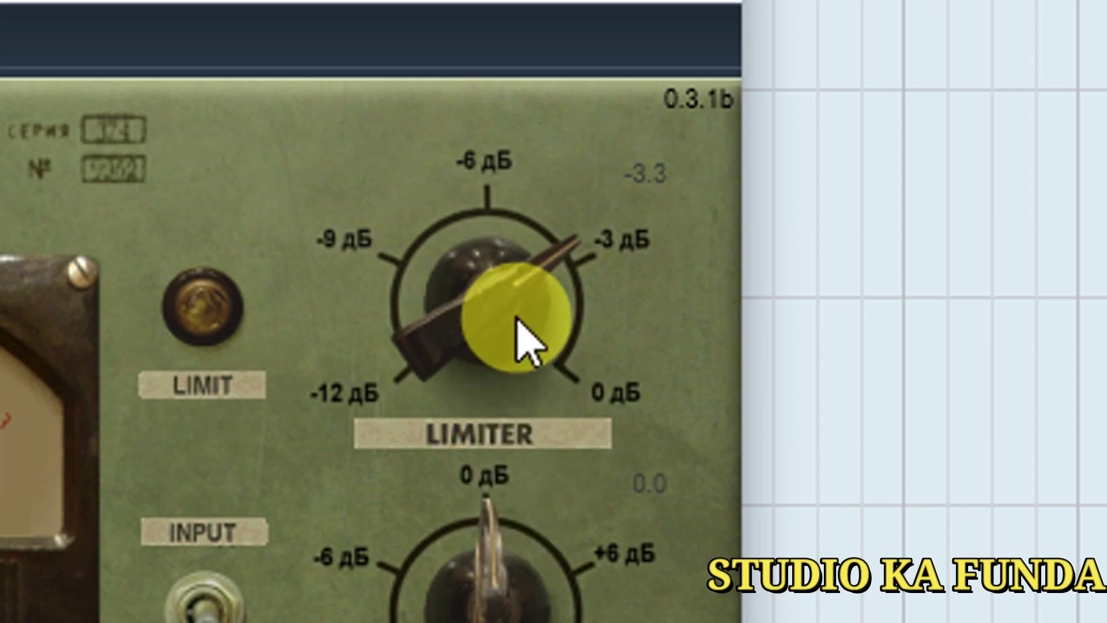
pyautogui.moveTo(518, 319); pyautogui.dragTo(253, 106)
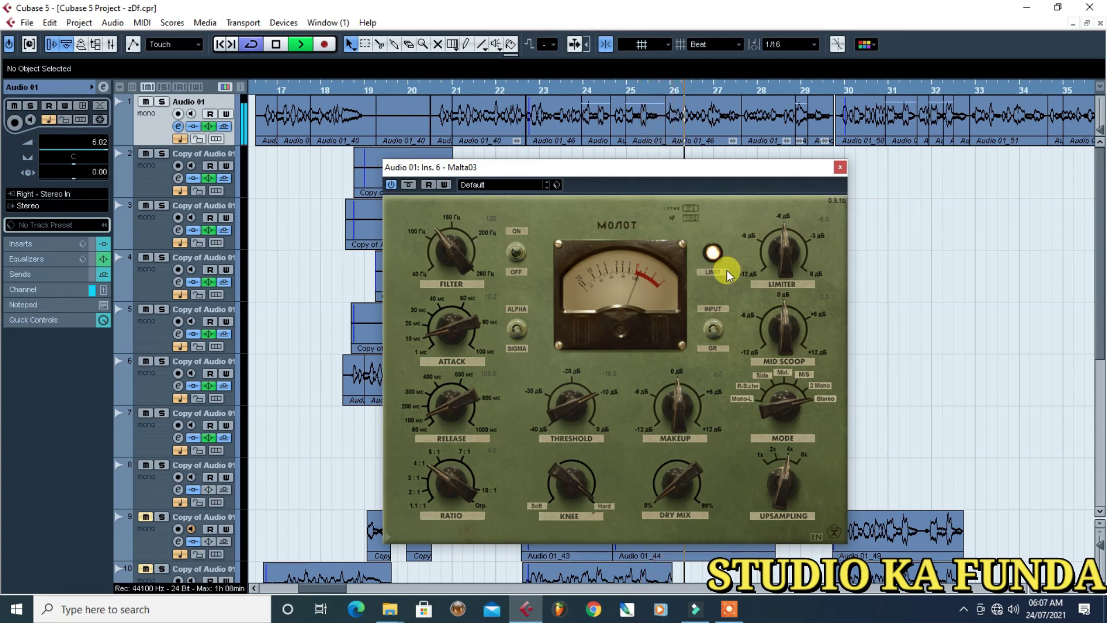
pyautogui.press('space')
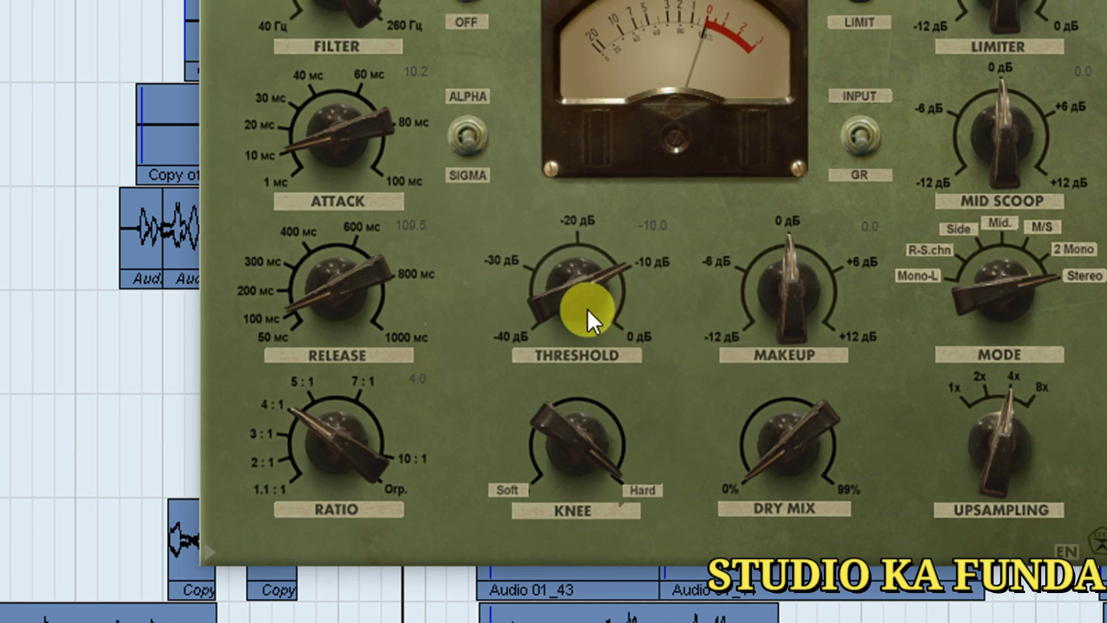
# Step: Set the Malta03 threshold to 0 dB and play the Audio 01 vocal to hear the setting
pyautogui.moveTo(587, 309); pyautogui.dragTo(571, 215)
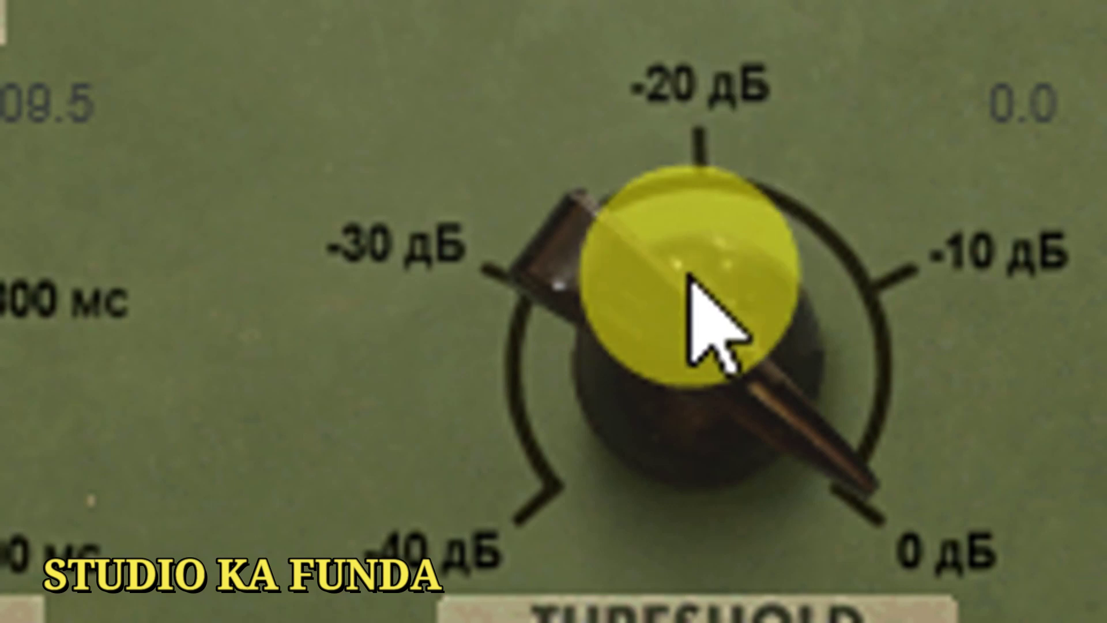
pyautogui.moveTo(637, 189); pyautogui.dragTo(603, 338)
pyautogui.moveTo(650, 546); pyautogui.dragTo(672, 76)
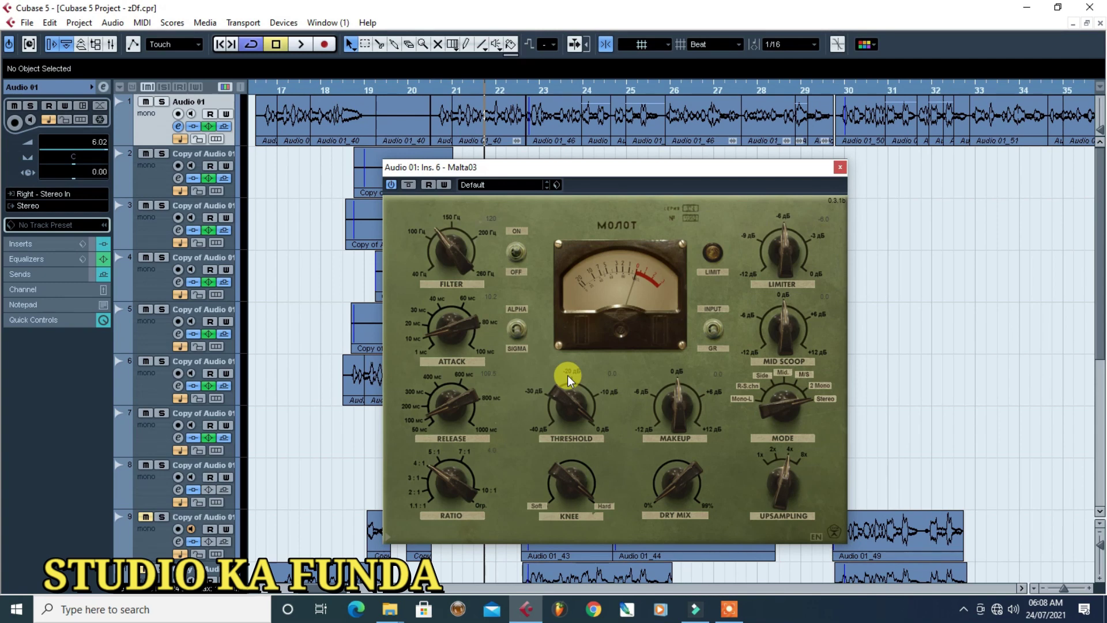
pyautogui.press('space')
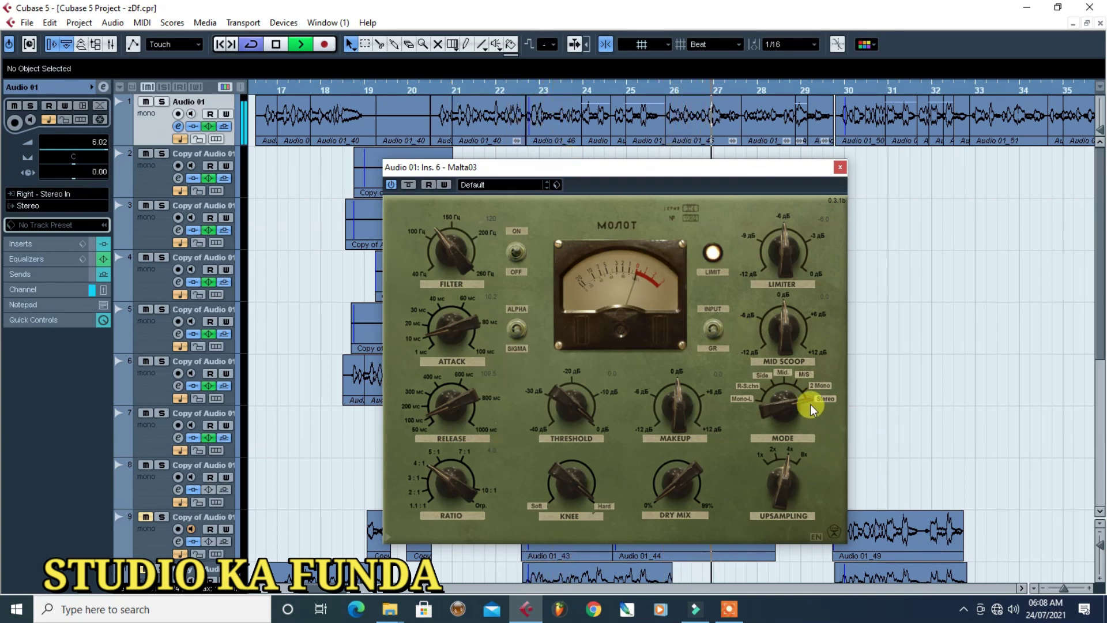
pyautogui.press('space')
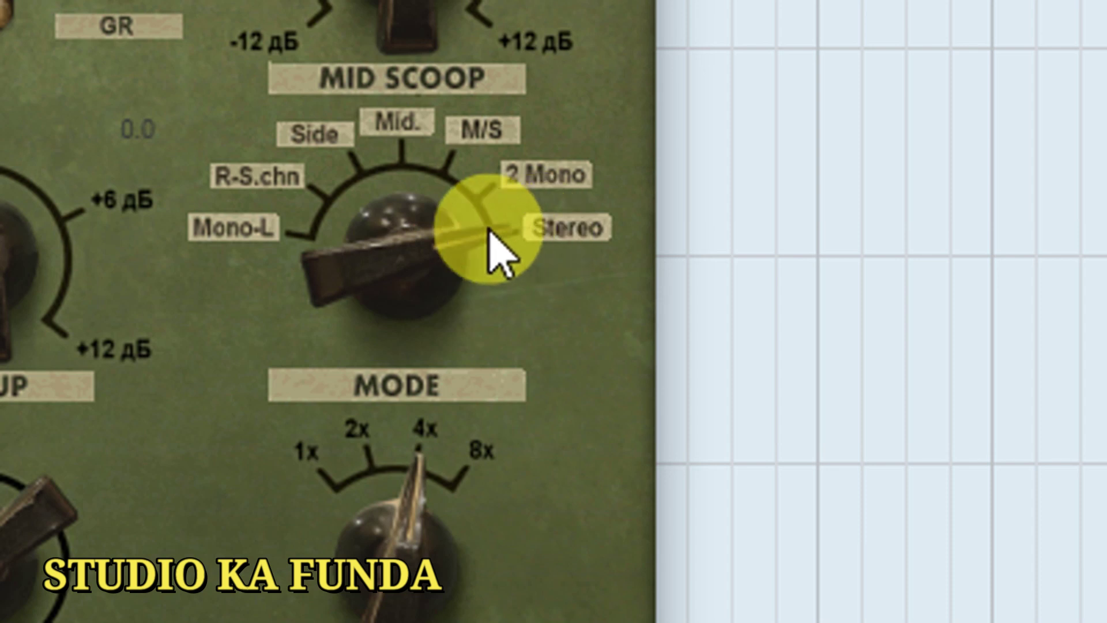
# Step: Try other channel modes on the Malta03 and return the mode to Stereo
pyautogui.scroll(-2, 489, 231)
pyautogui.scroll(2, 489, 231)
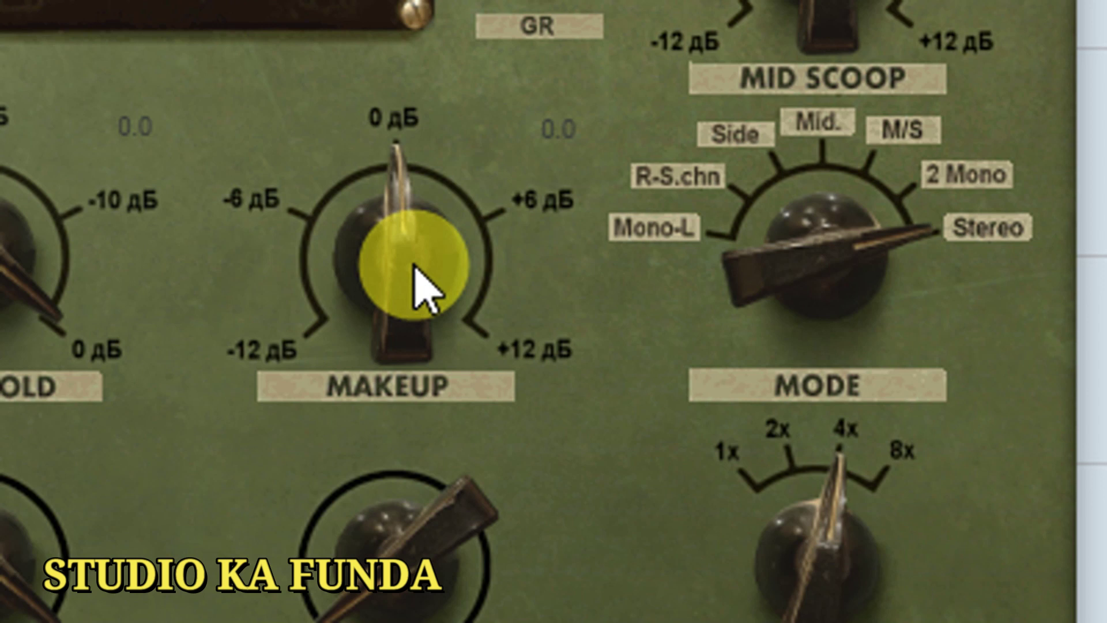
# Step: Try Malta03 makeup gains up to 3.6 dB and down to -0.8 dB, and settle at about 0 dB
pyautogui.scroll(7, 416, 265)
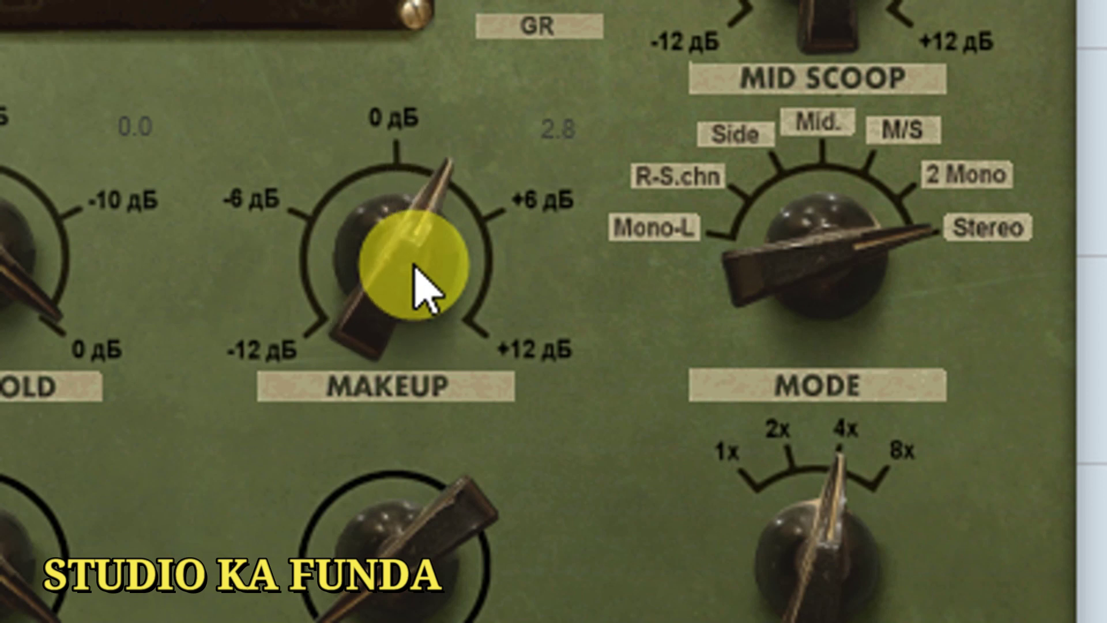
pyautogui.scroll(2, 415, 265)
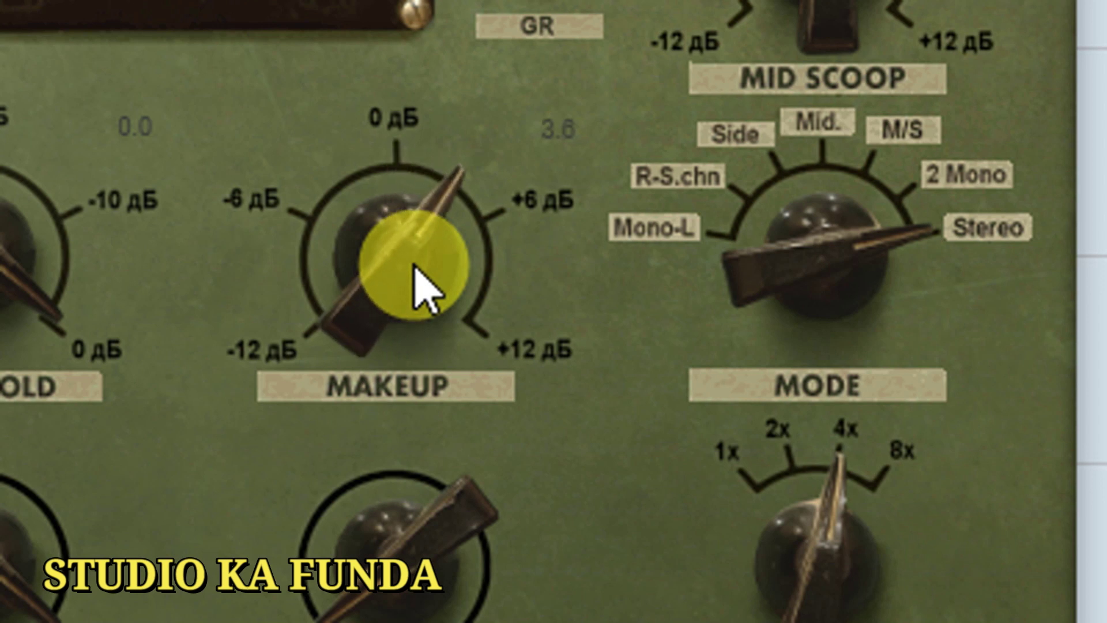
pyautogui.scroll(-4, 416, 265)
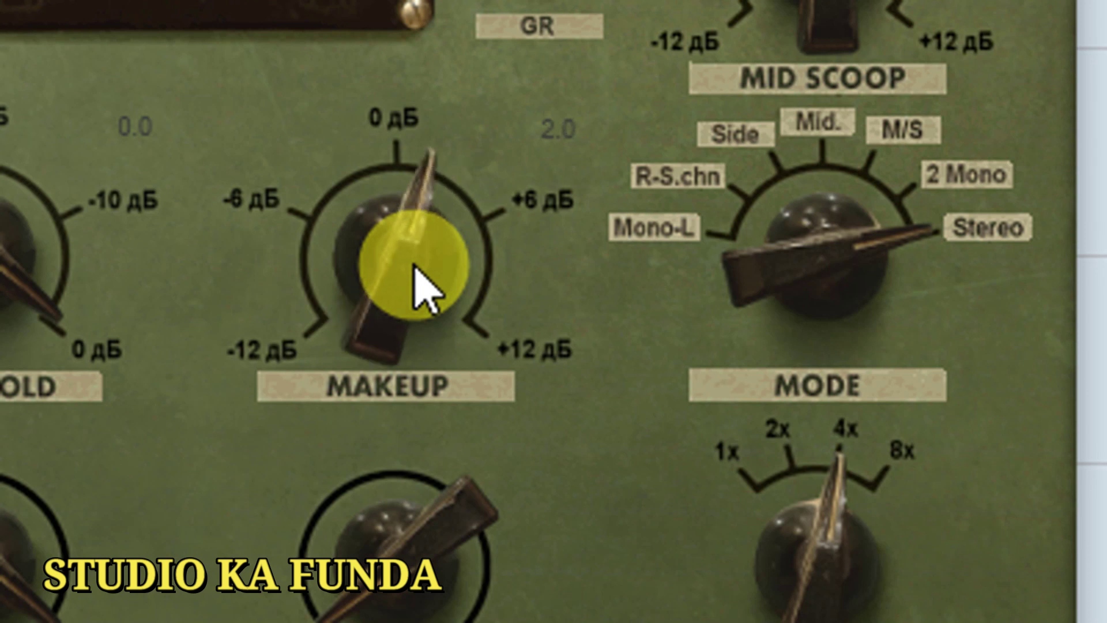
pyautogui.scroll(-7, 415, 267)
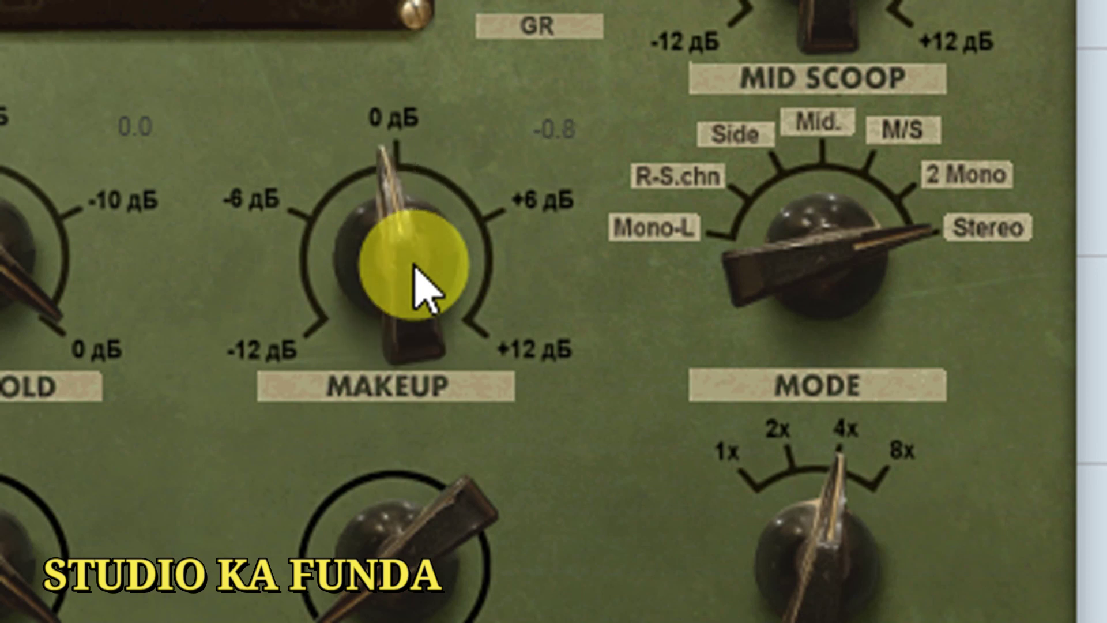
pyautogui.scroll(1, 423, 283)
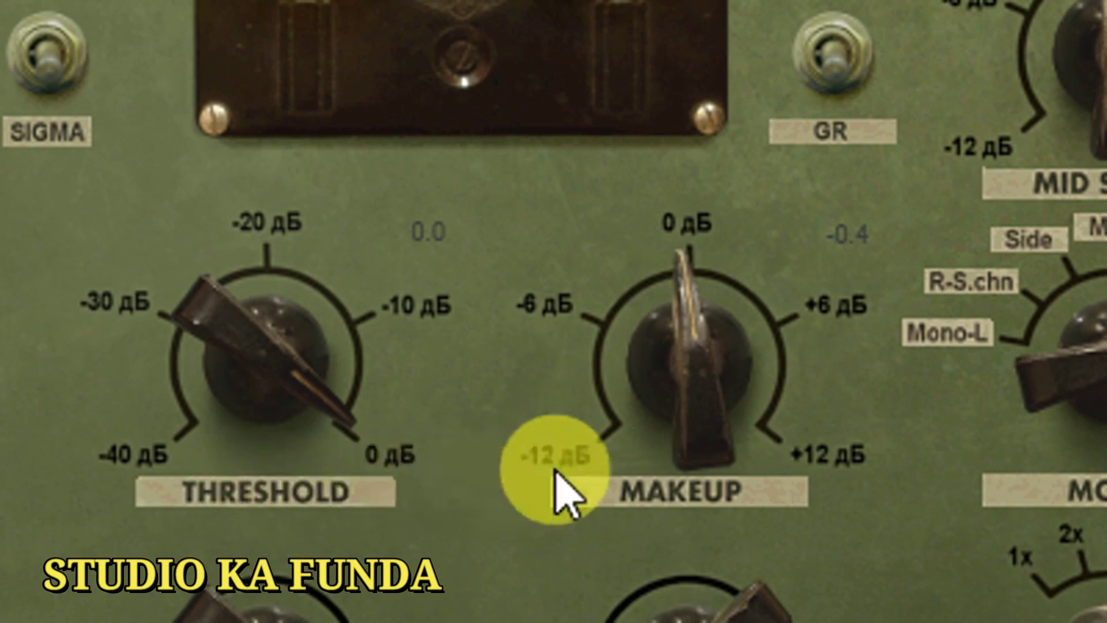
pyautogui.moveTo(681, 412); pyautogui.dragTo(690, 379)
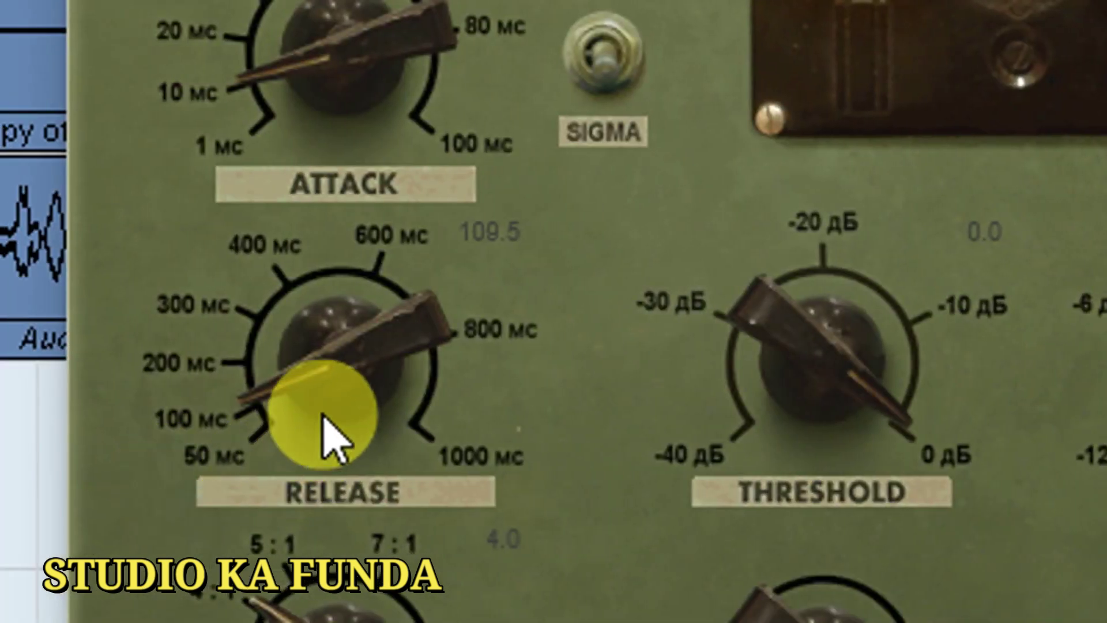
# Step: Sweep the Malta03 release up and back down, settling it at about 167 ms
pyautogui.moveTo(331, 403)
pyautogui.mouseDown()
pyautogui.moveTo(312, 277)
pyautogui.moveTo(378, 132)
pyautogui.moveTo(594, 12)
pyautogui.mouseUp()
pyautogui.moveTo(349, 235)
pyautogui.mouseDown()
pyautogui.moveTo(327, 300)
pyautogui.moveTo(404, 620)
pyautogui.mouseUp()
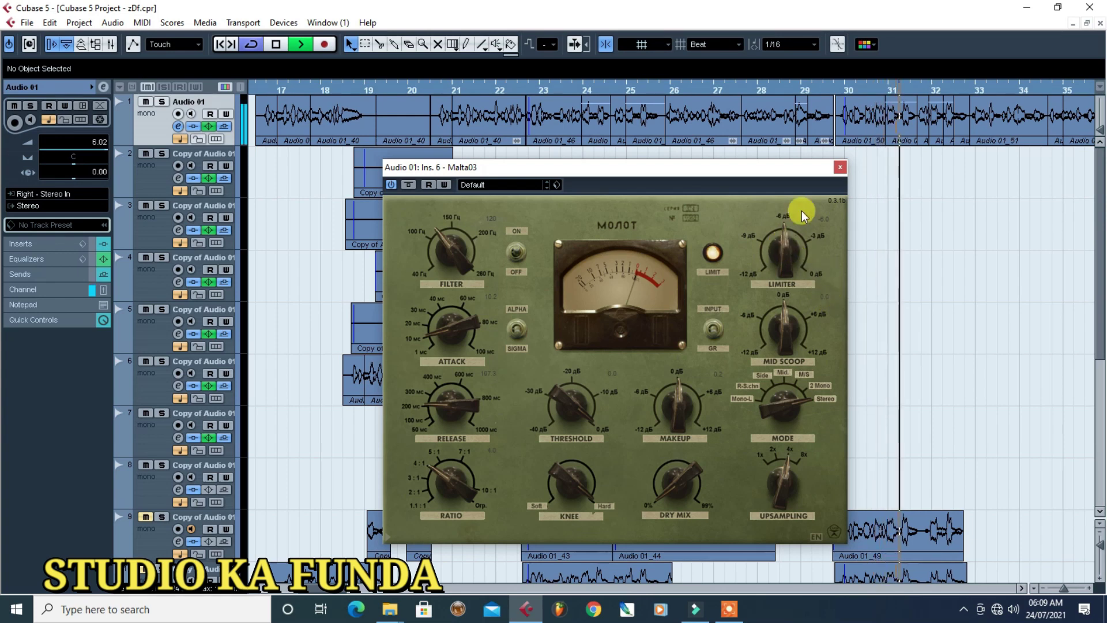
# Step: Fine-tune the Malta03 limiter at about -6 dB and restart playback of the vocal from about bar 29.8
pyautogui.moveTo(783, 251); pyautogui.dragTo(783, 253)
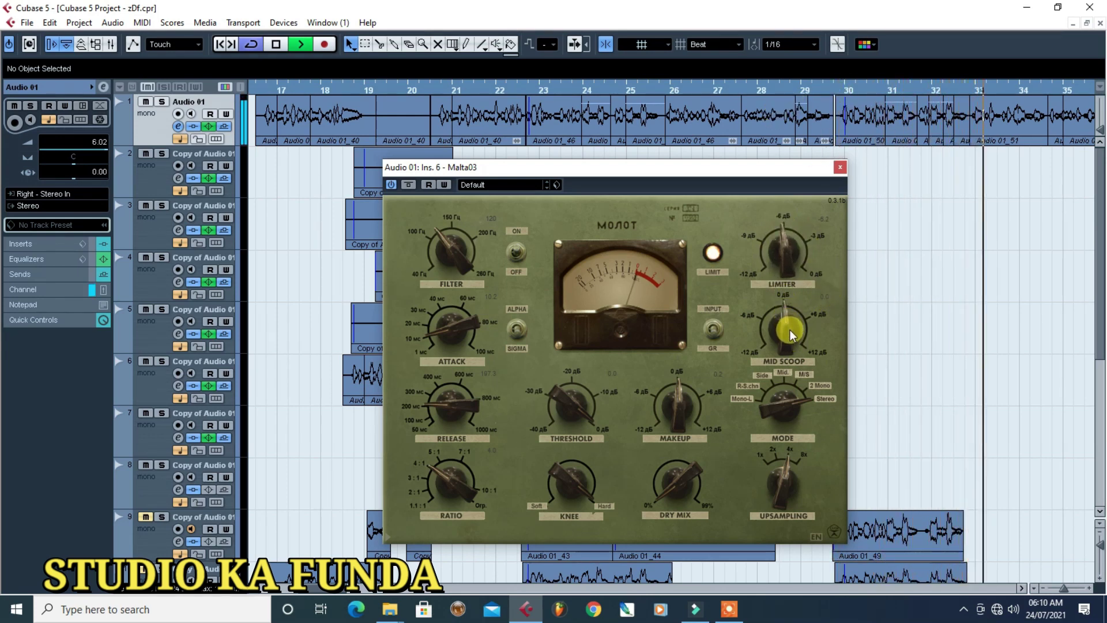
pyautogui.press('space')
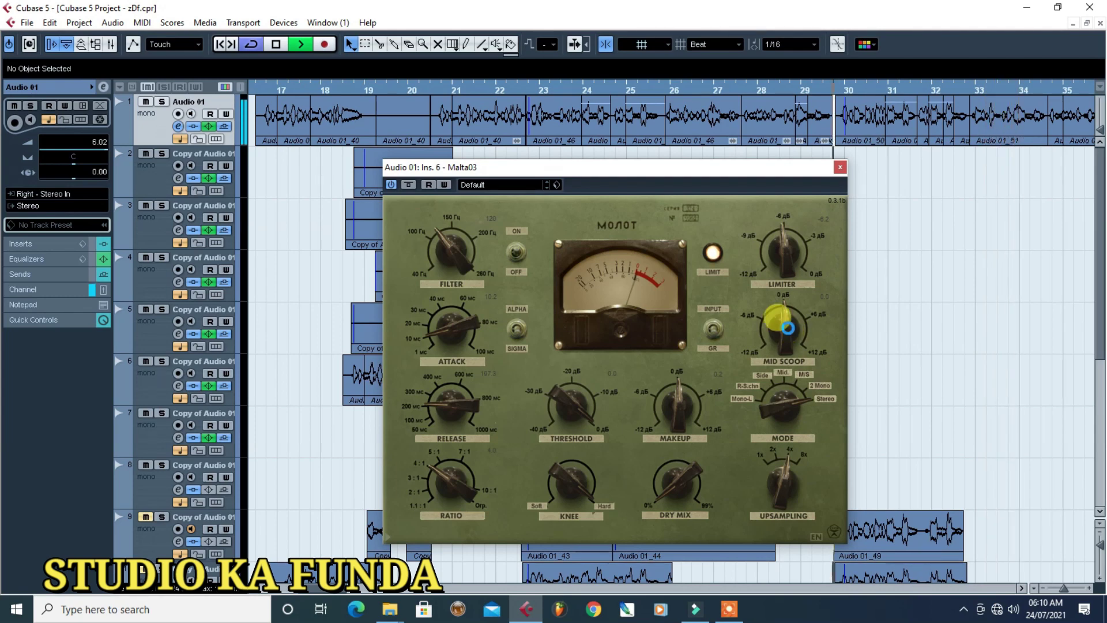